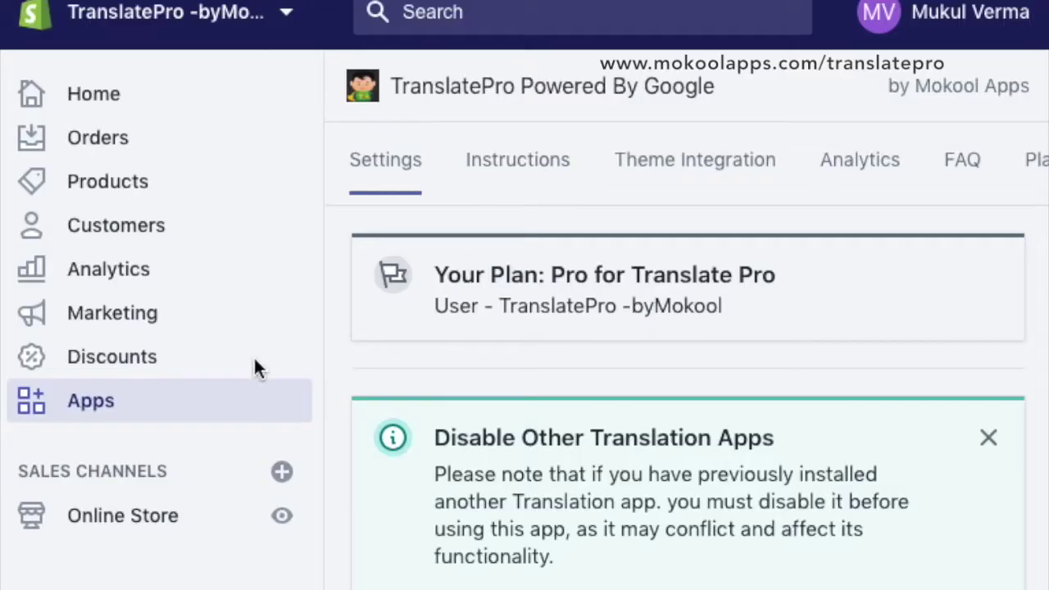
Open TranslatePro Powered By Google from the installed apps and go to its activation and auto language detection settings.
click(82, 401)
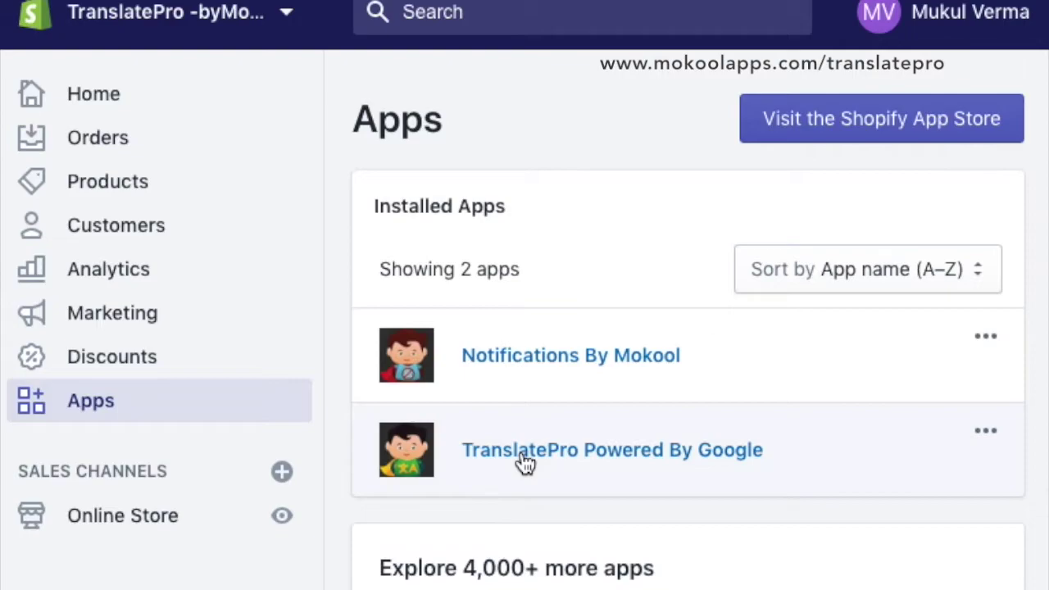
click(520, 449)
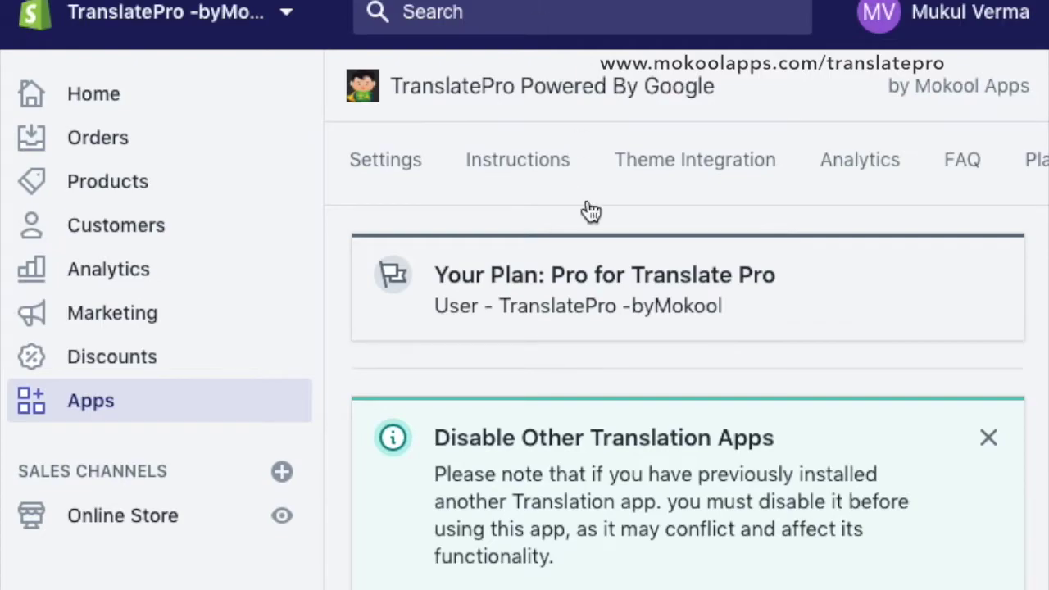
scroll(624, 370, down, 5)
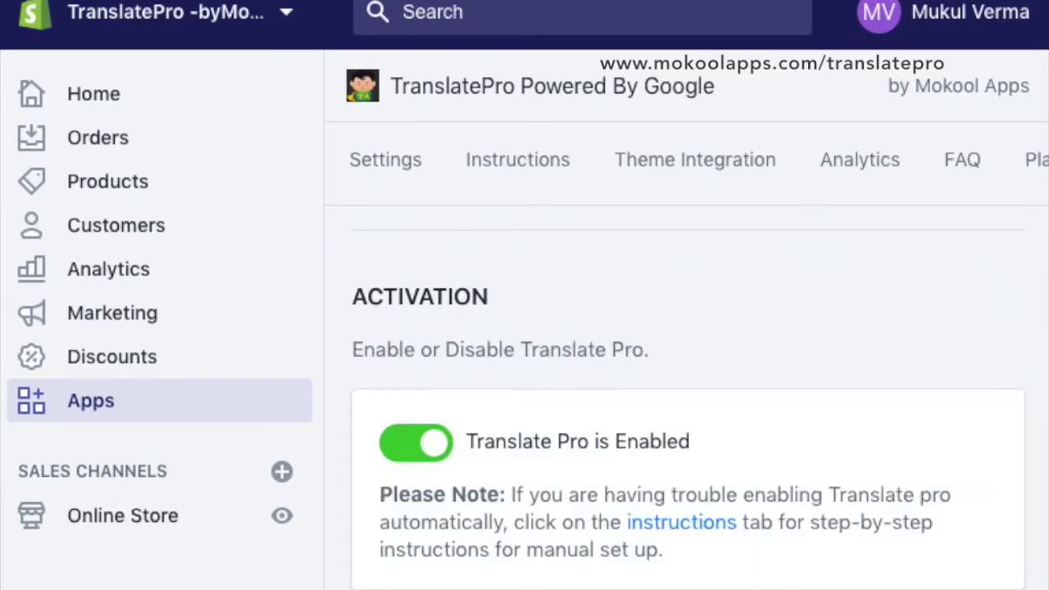
scroll(543, 321, down, 8)
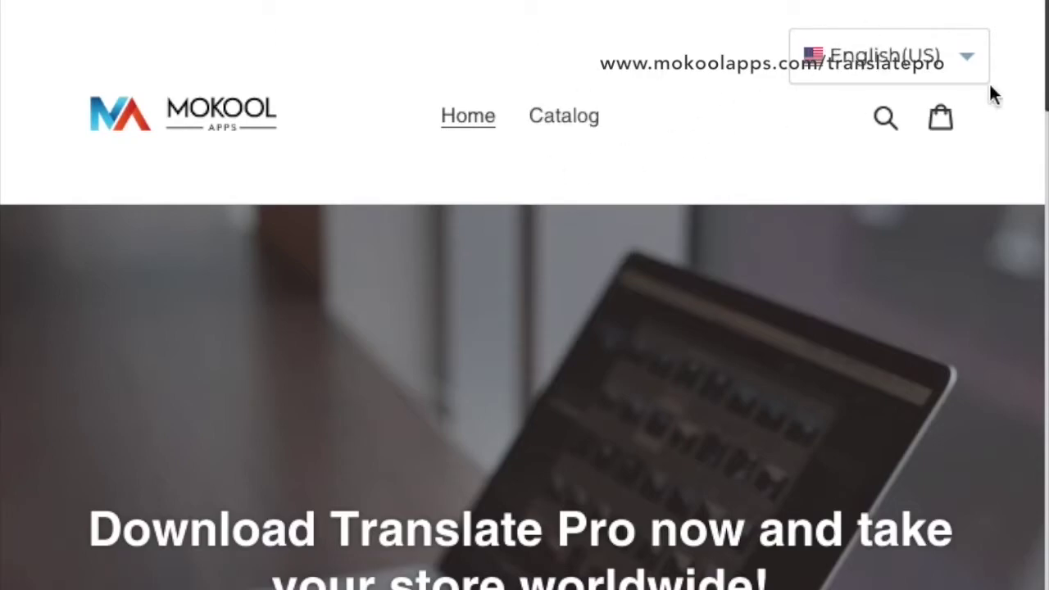
Examine the storefront's language list and the app's translation menu display settings.
click(922, 59)
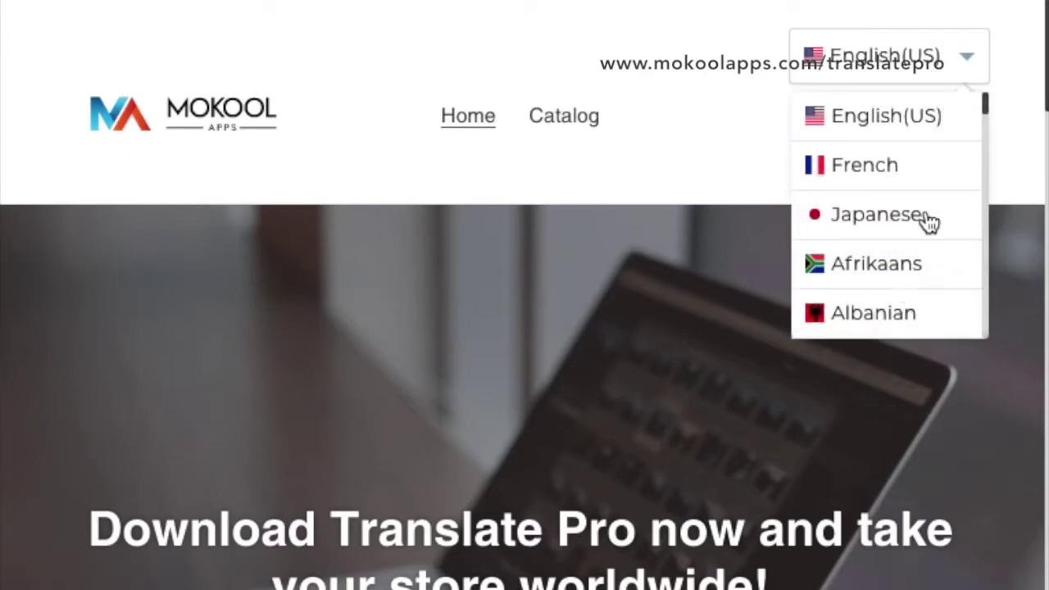
click(681, 103)
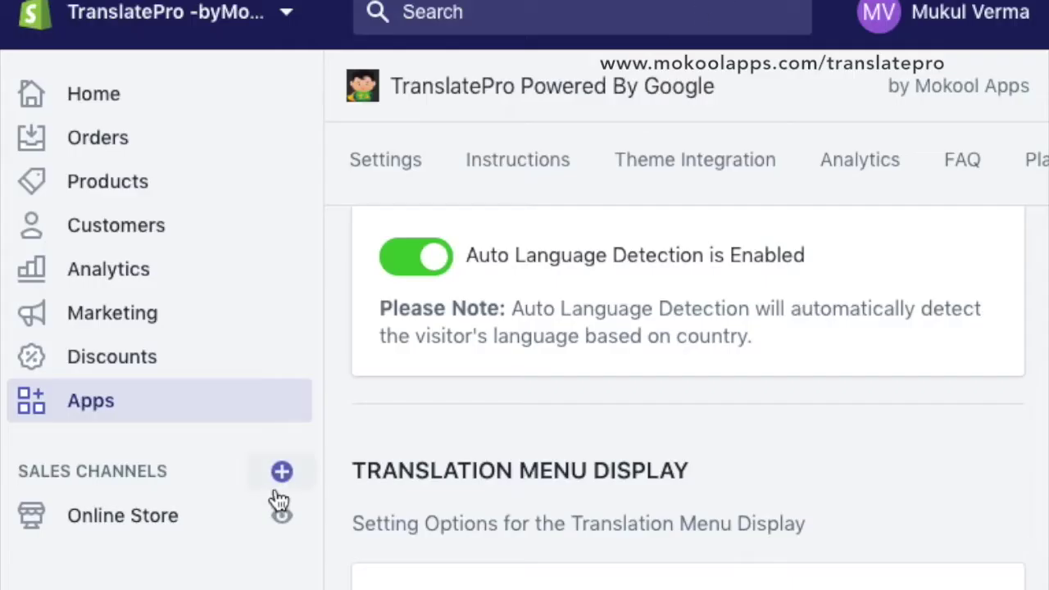
scroll(533, 446, down, 1)
scroll(534, 446, down, 6)
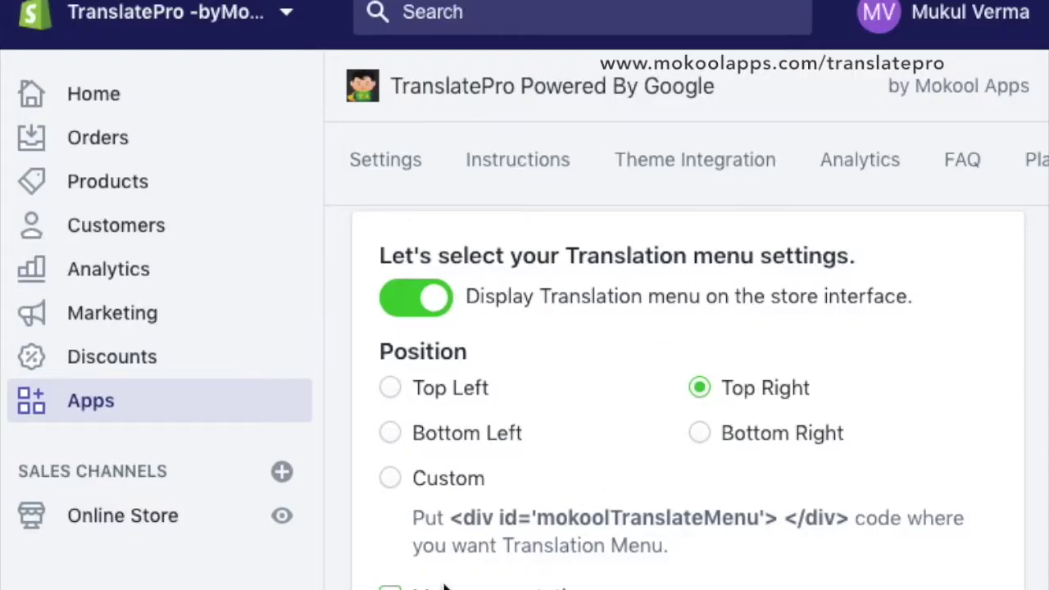
scroll(688, 401, down, 15)
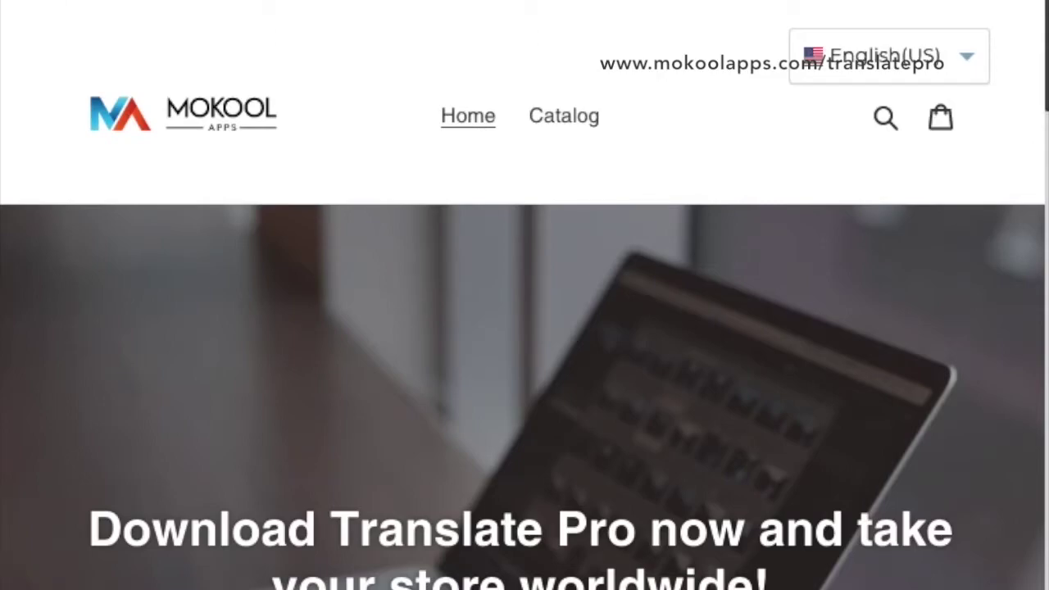
scroll(660, 402, down, 1)
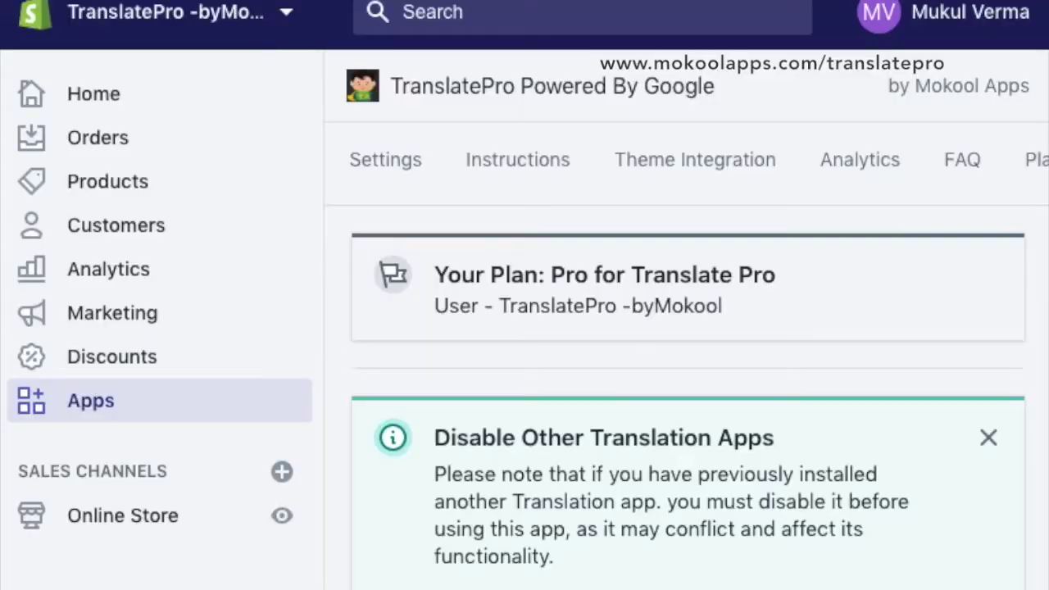
Set the translation menu's position to Top Left and check its placement on the storefront.
scroll(539, 471, down, 5)
scroll(539, 471, down, 3)
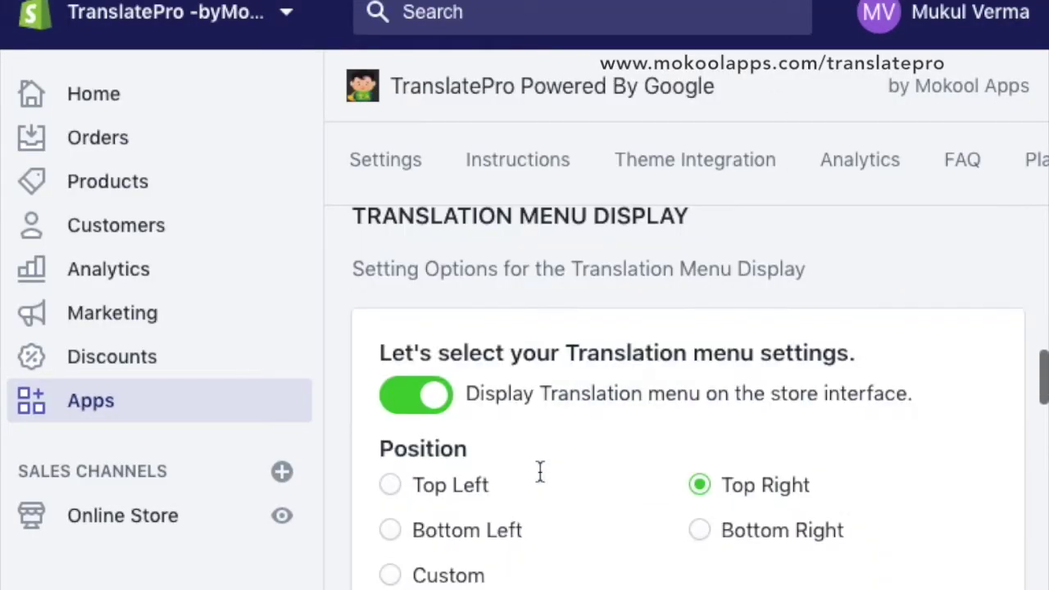
click(447, 487)
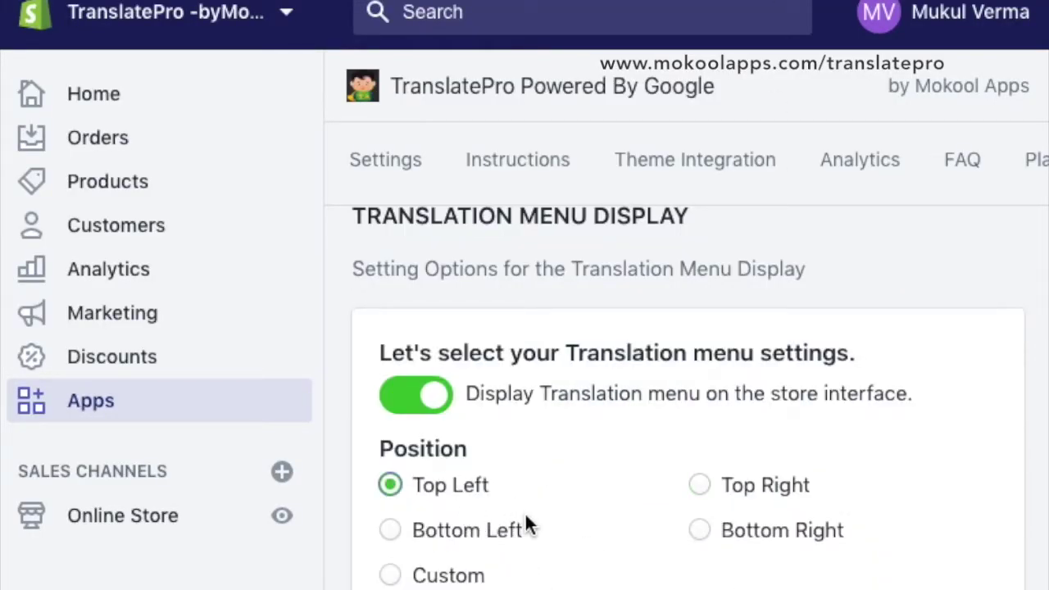
scroll(526, 516, down, 10)
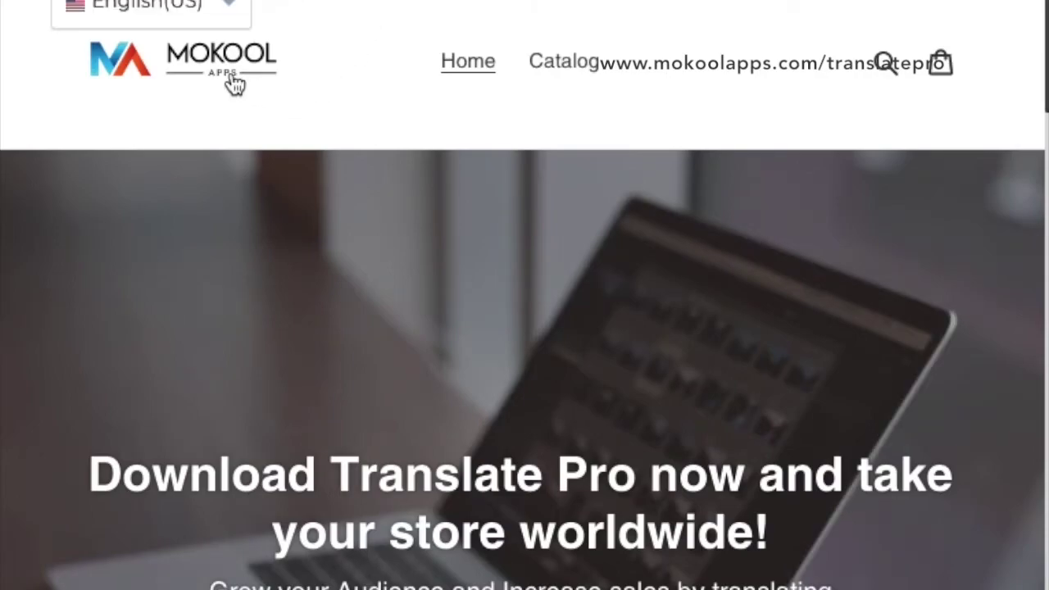
scroll(190, 54, down, 1)
scroll(190, 54, up, 1)
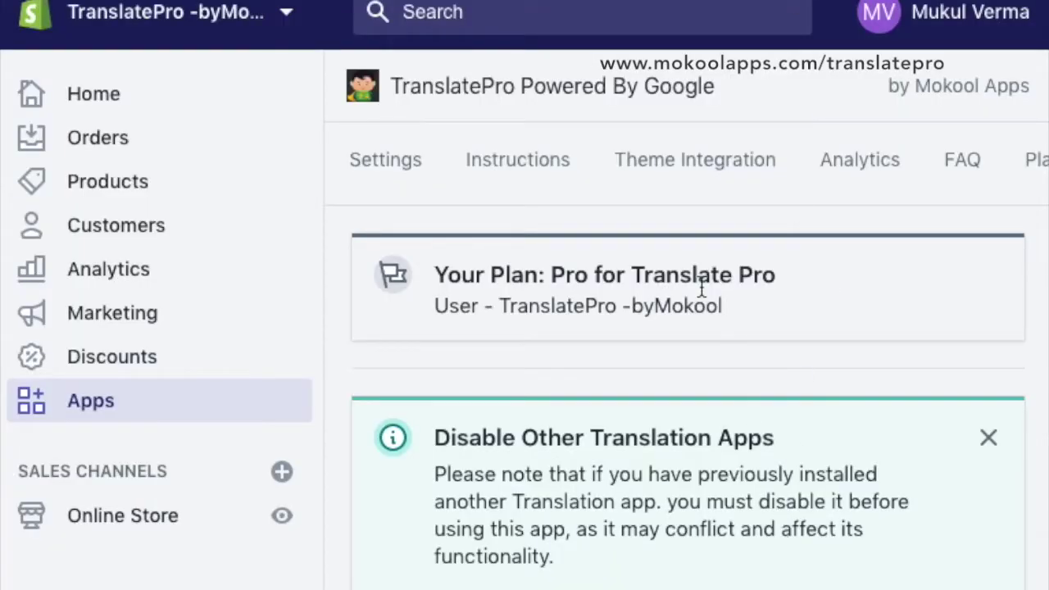
Set the translation menu's position back to Top Right in the menu display settings.
scroll(781, 385, down, 10)
scroll(791, 393, down, 5)
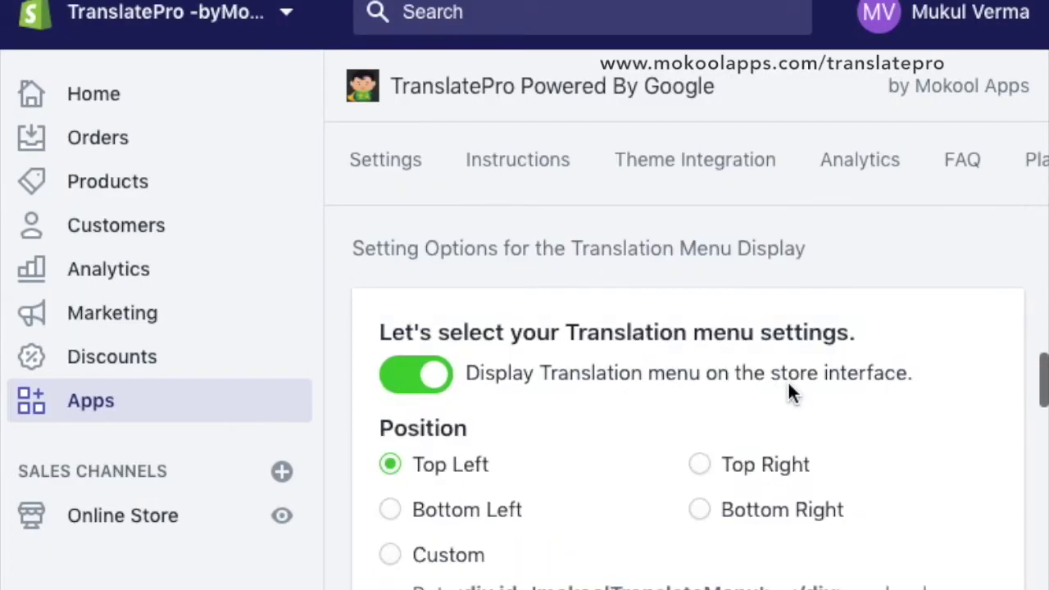
click(796, 465)
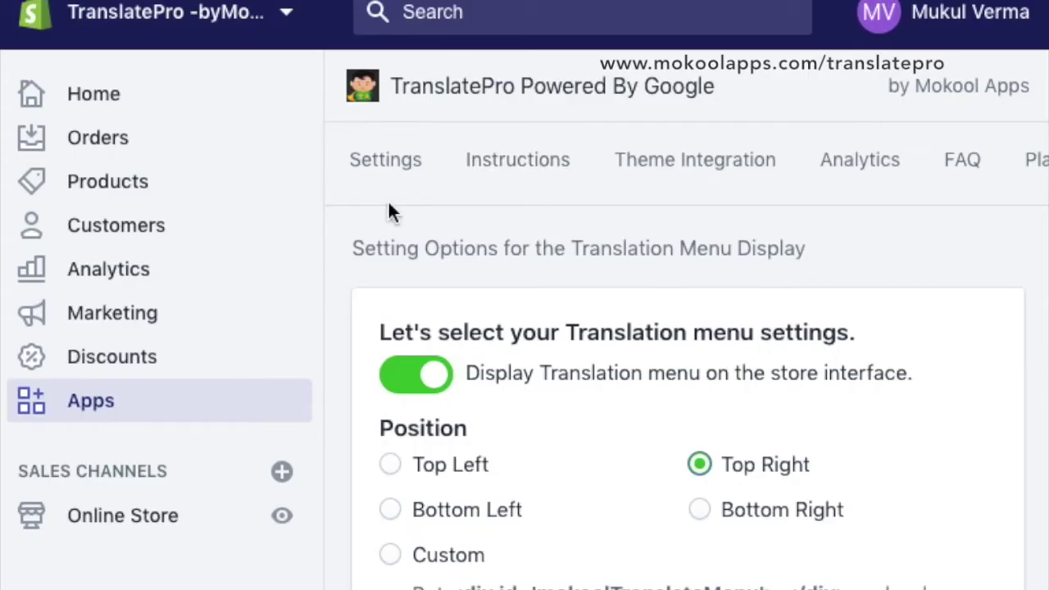
Review the remaining translation menu options and inspect the font color and menu color pickers without changing either color.
scroll(482, 328, down, 3)
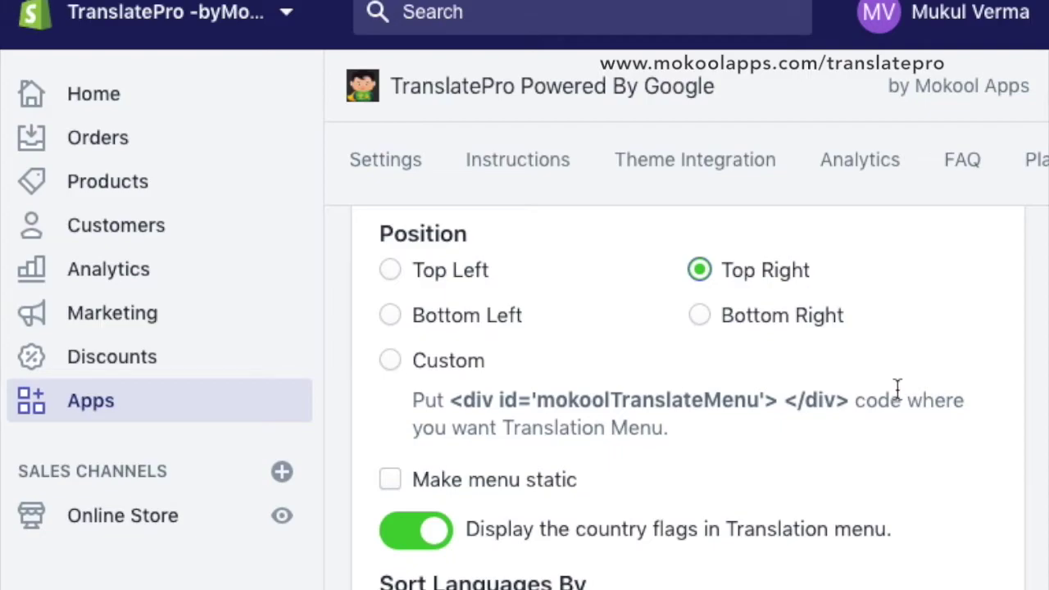
scroll(898, 389, down, 5)
scroll(898, 389, up, 1)
scroll(898, 390, down, 2)
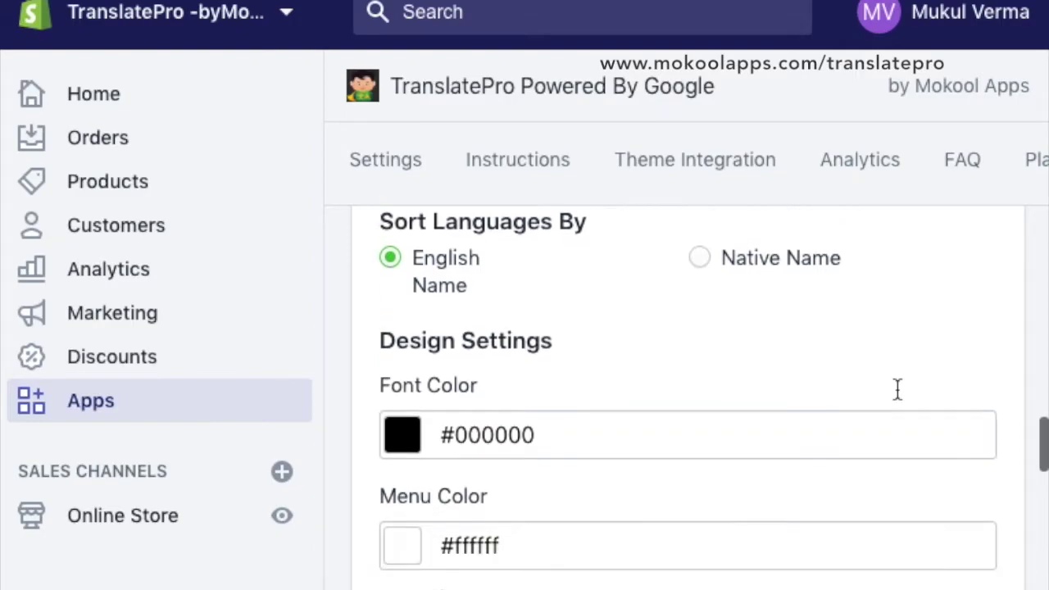
scroll(737, 369, down, 3)
scroll(492, 352, up, 1)
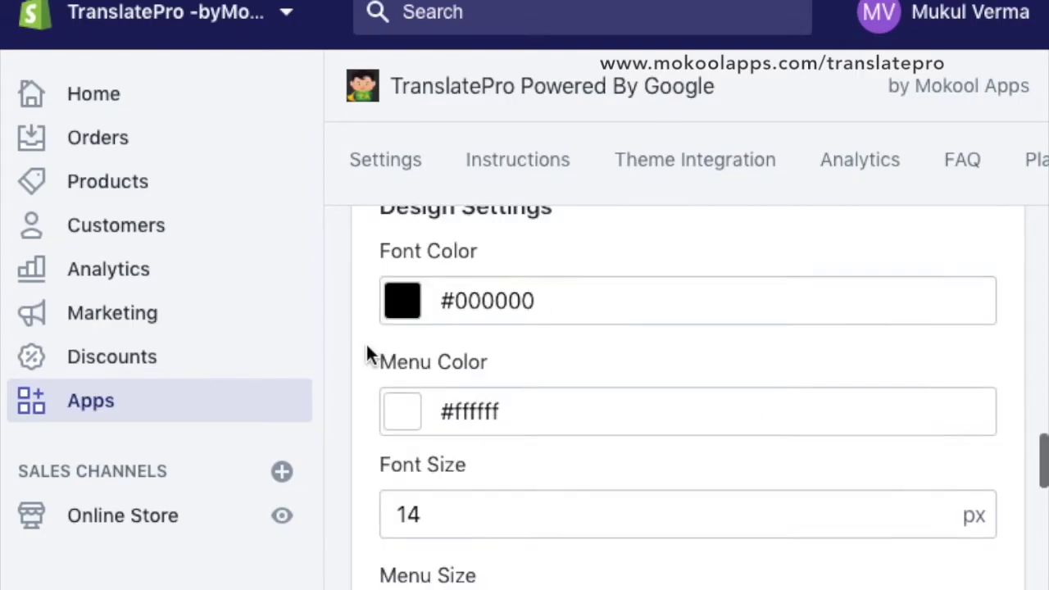
click(396, 300)
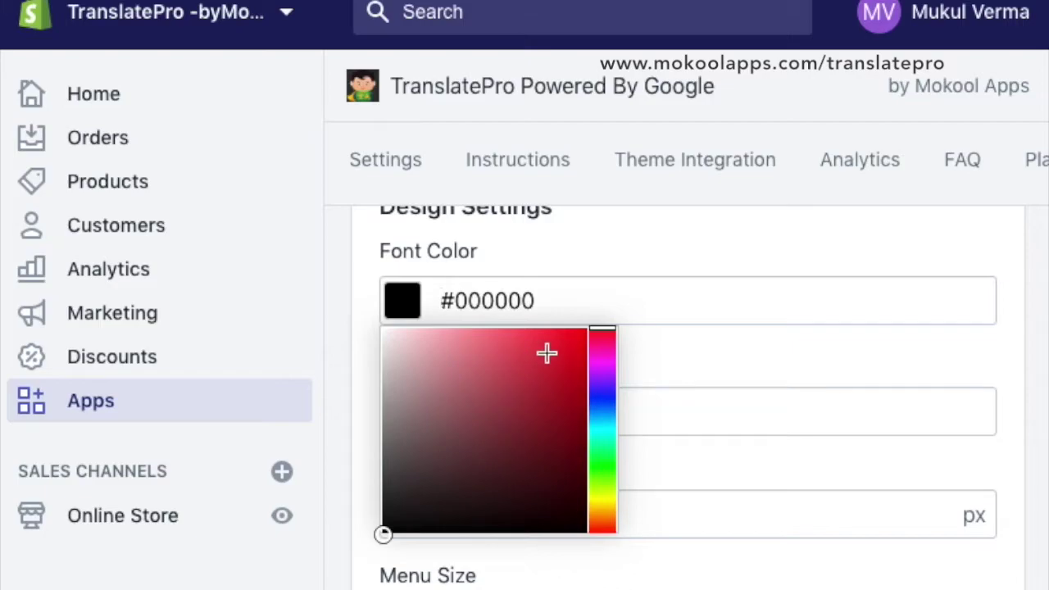
click(364, 344)
click(416, 411)
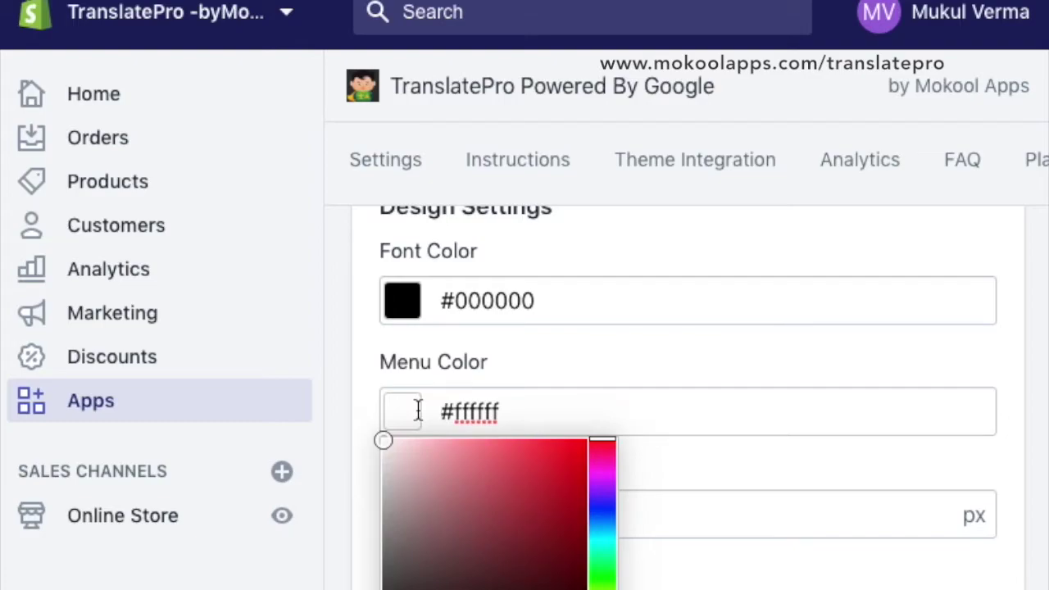
click(355, 405)
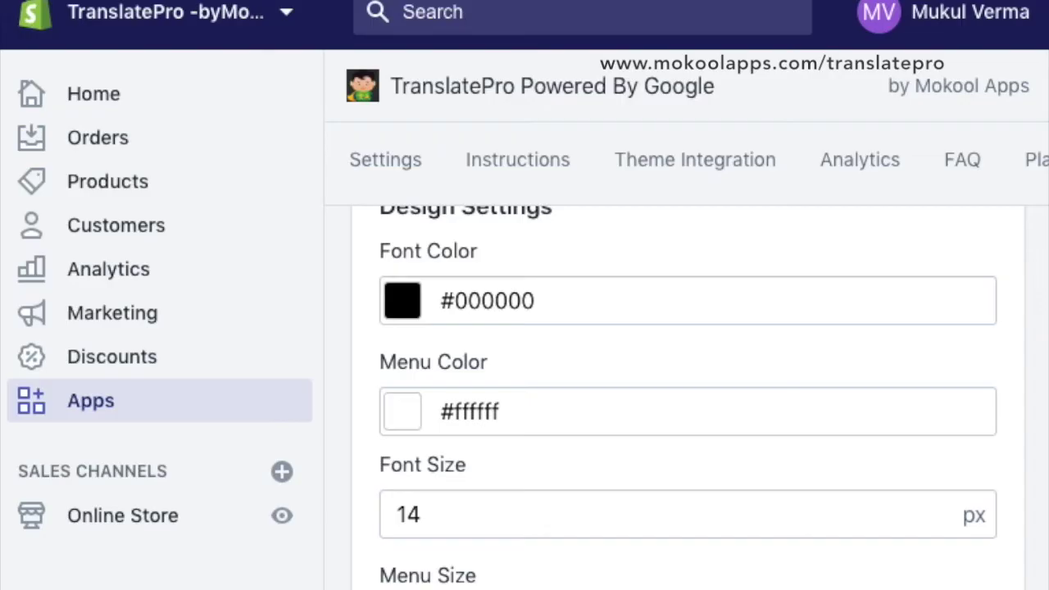
Try Open Sans — Regular as the menu's font style, and settle on Noto Sans — Bold.
scroll(464, 397, down, 4)
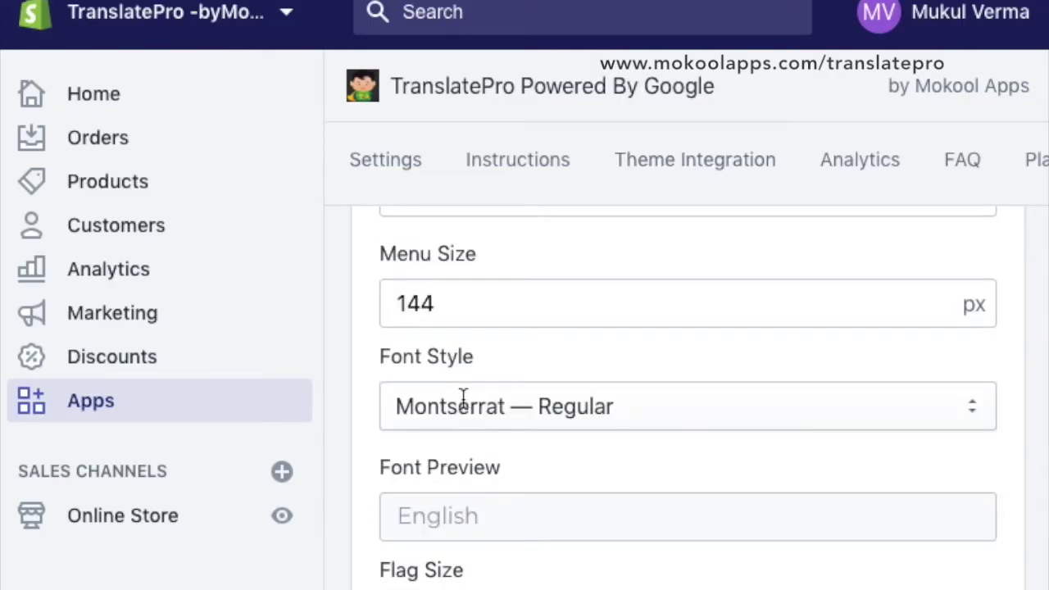
click(461, 396)
click(468, 563)
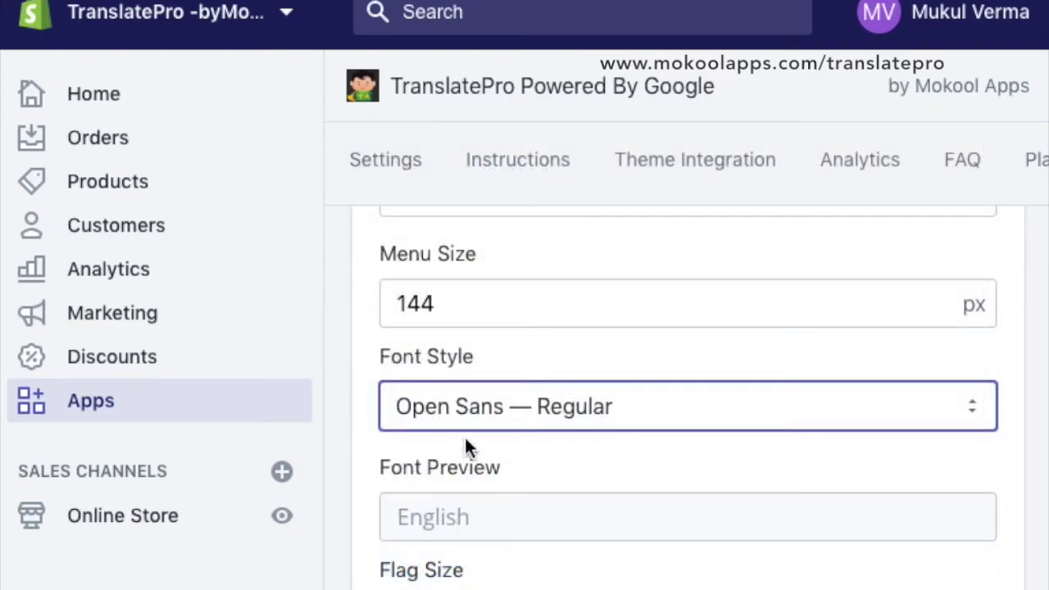
click(469, 414)
click(483, 382)
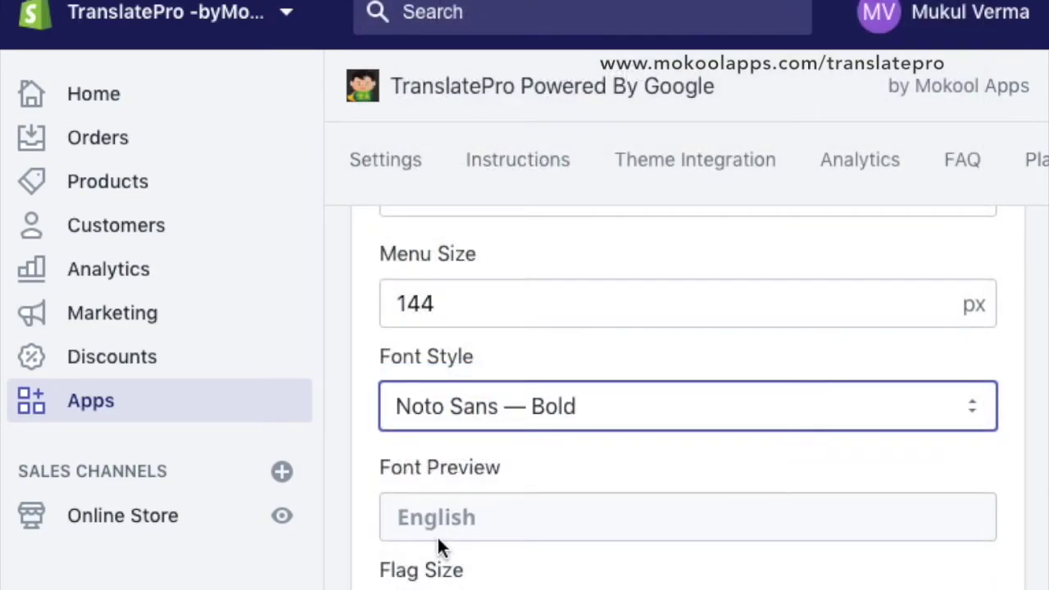
click(360, 443)
scroll(360, 442, down, 2)
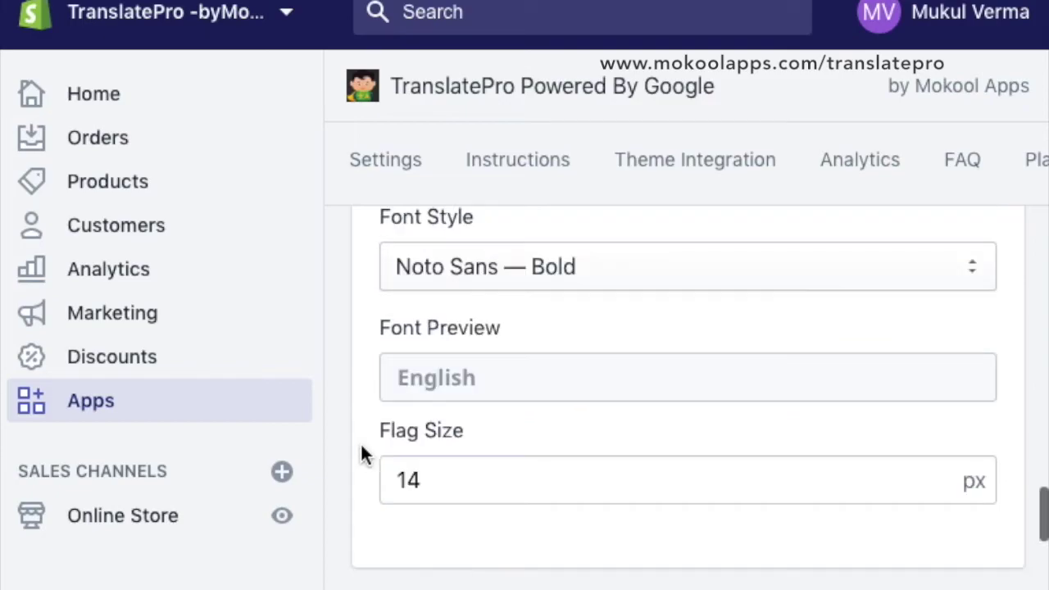
Switch the Featured Languages option off and back on below the languages list.
scroll(476, 322, up, 3)
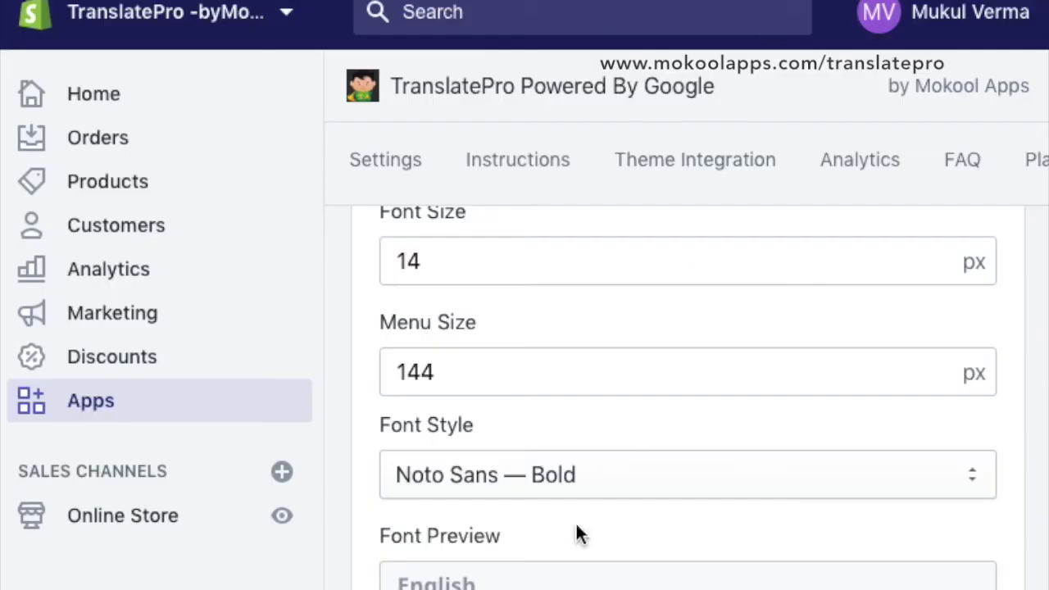
scroll(481, 502, down, 6)
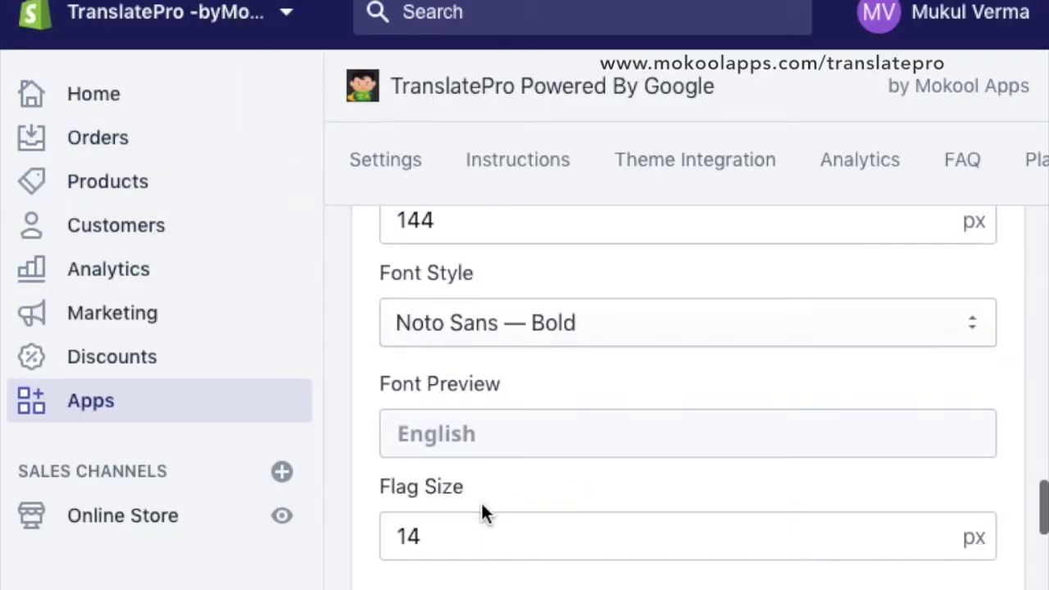
scroll(481, 508, down, 8)
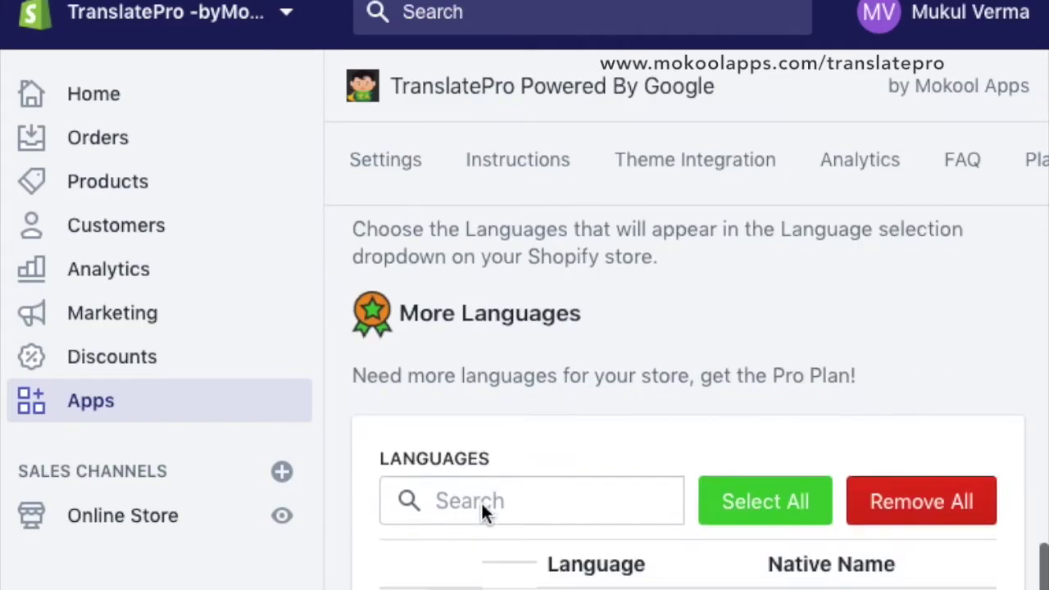
scroll(332, 460, down, 3)
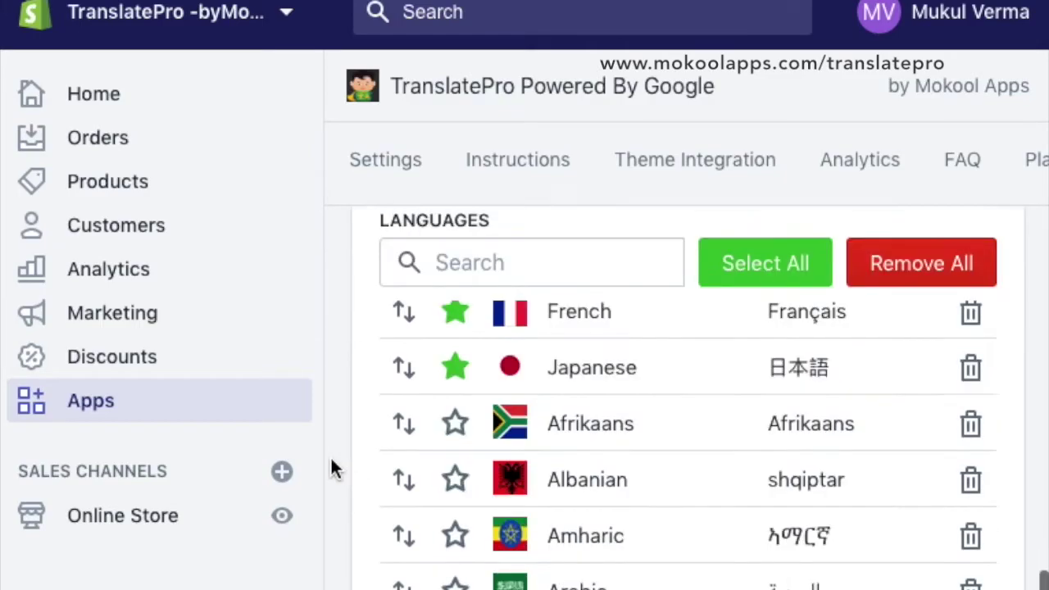
scroll(330, 459, up, 1)
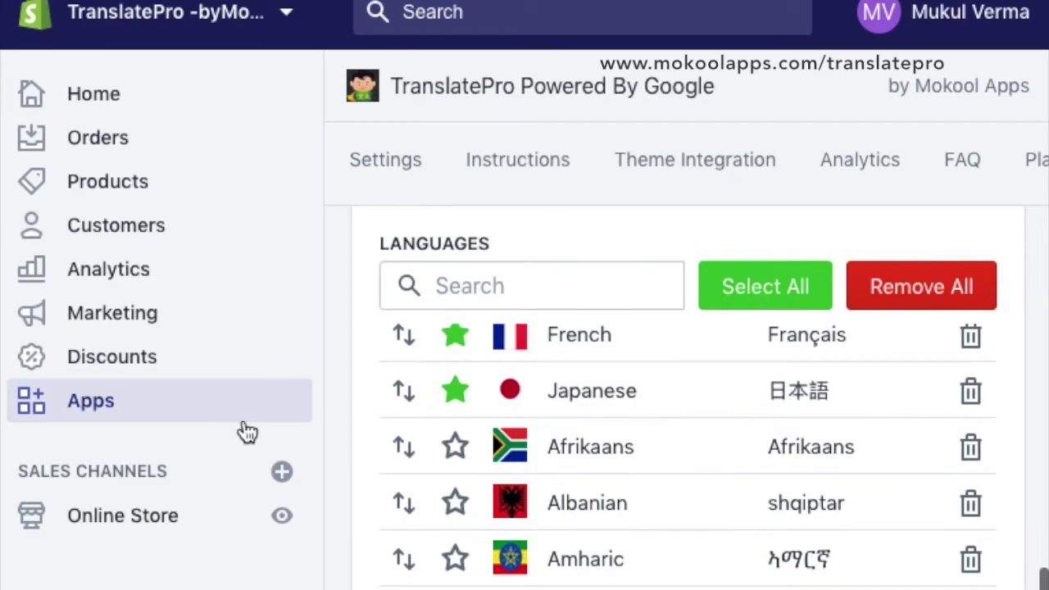
scroll(347, 418, down, 4)
click(410, 483)
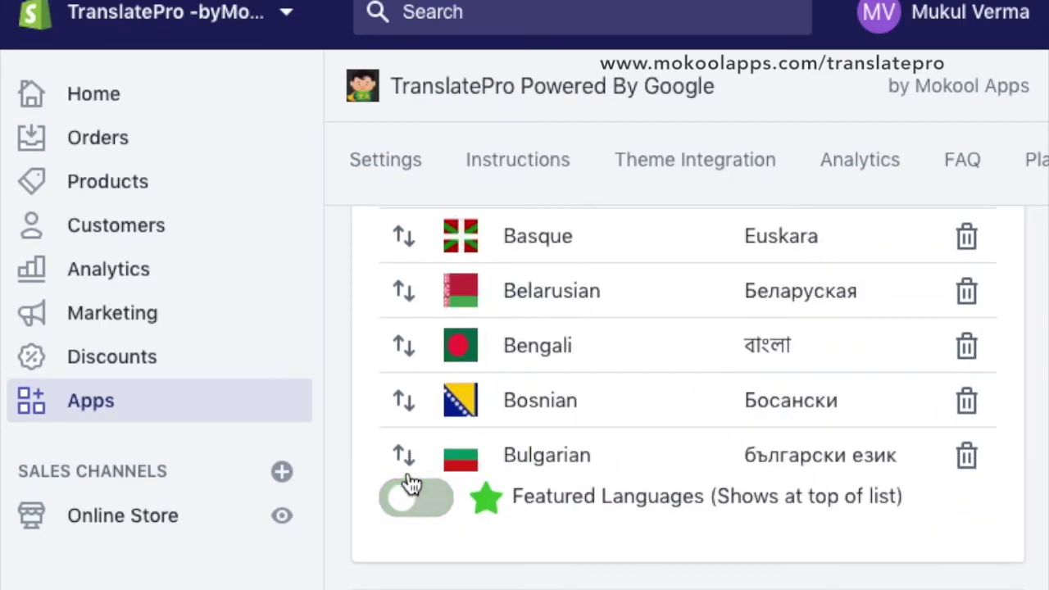
click(412, 496)
Mark Portuguese(BR) as a featured language and place it fourth in the languages list, directly after Japanese.
scroll(585, 399, up, 2)
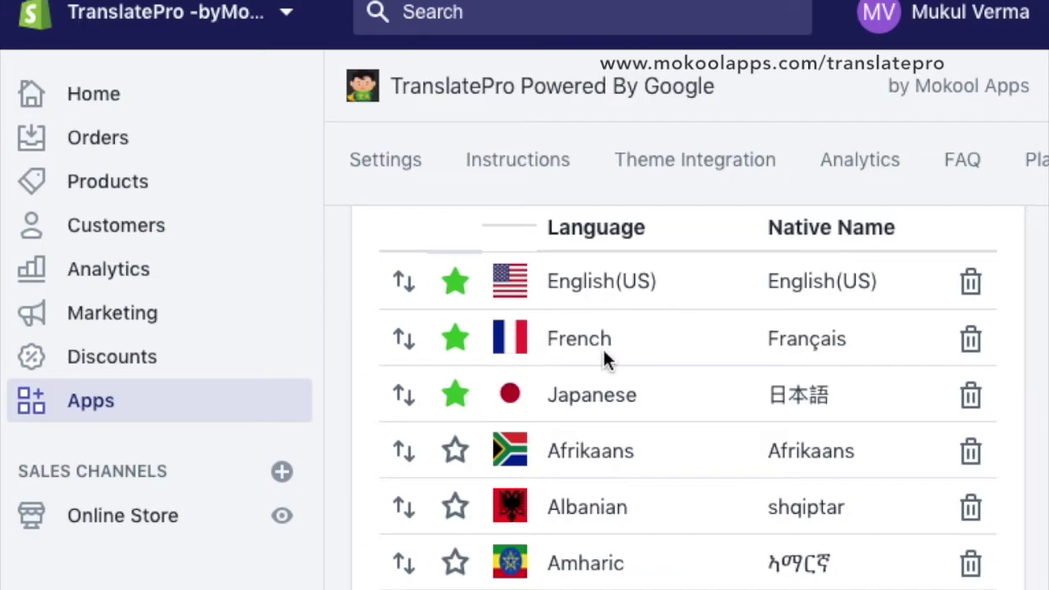
scroll(516, 496, down, 15)
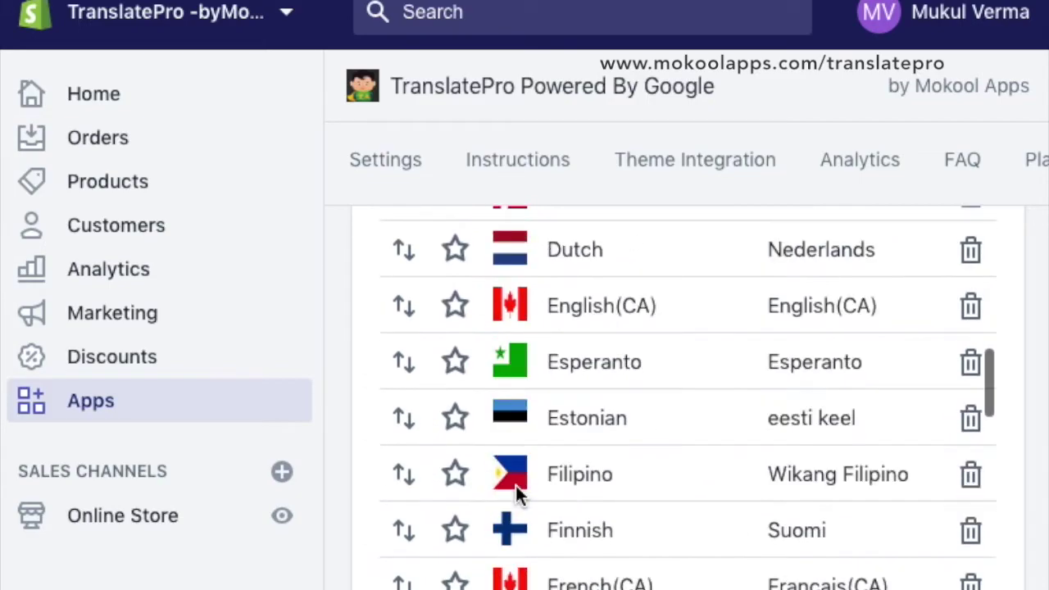
scroll(488, 460, down, 10)
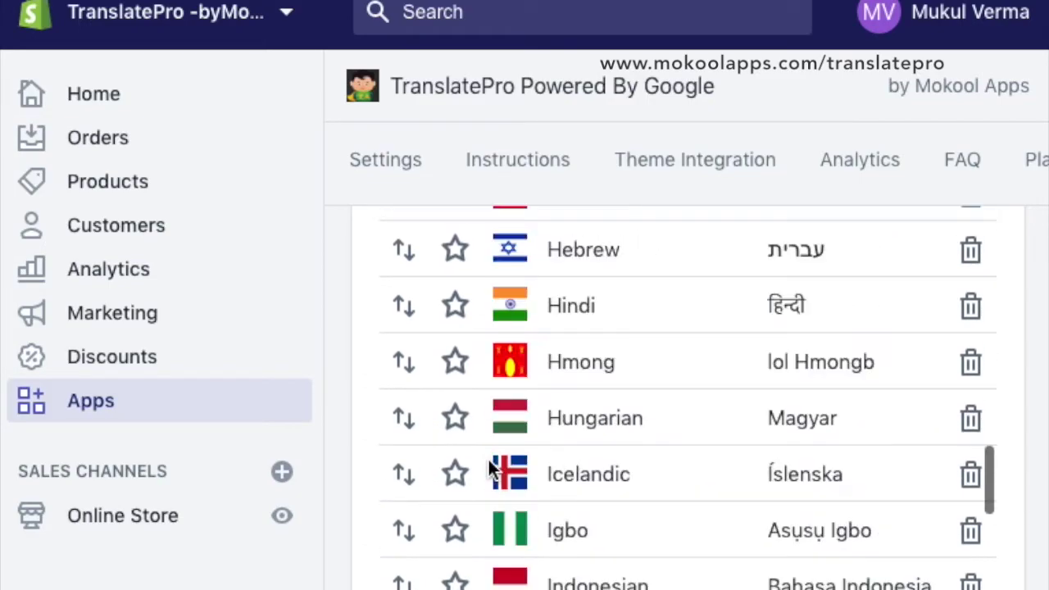
scroll(488, 460, down, 10)
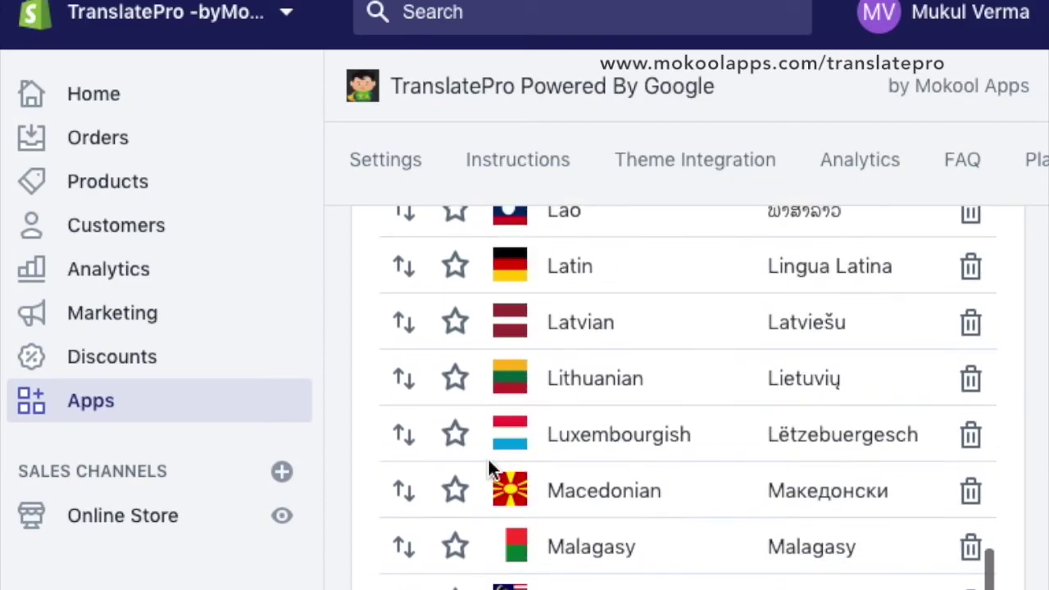
scroll(453, 450, down, 6)
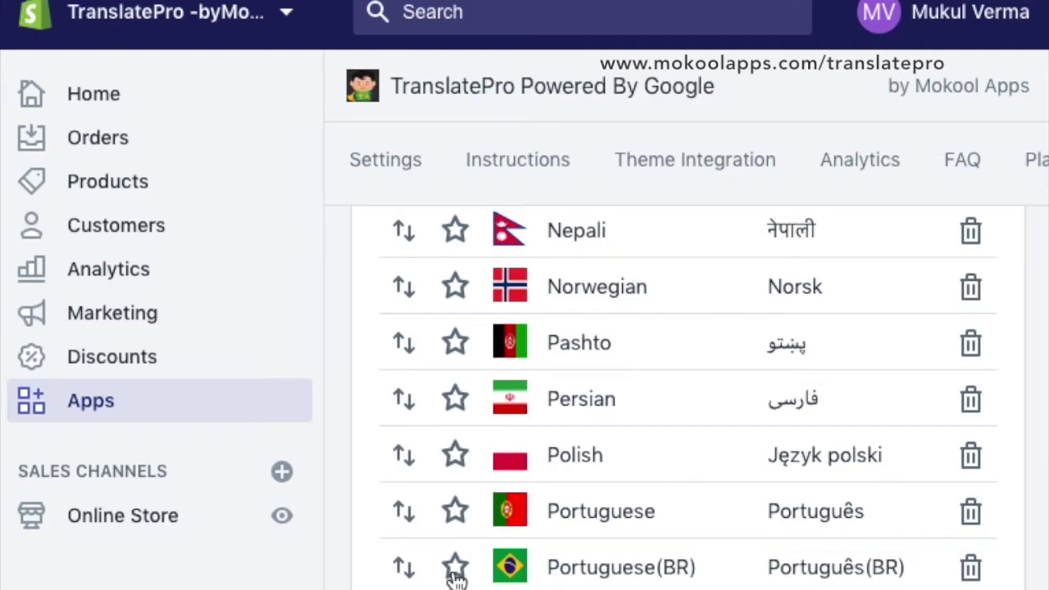
scroll(456, 573, down, 1)
scroll(848, 254, up, 20)
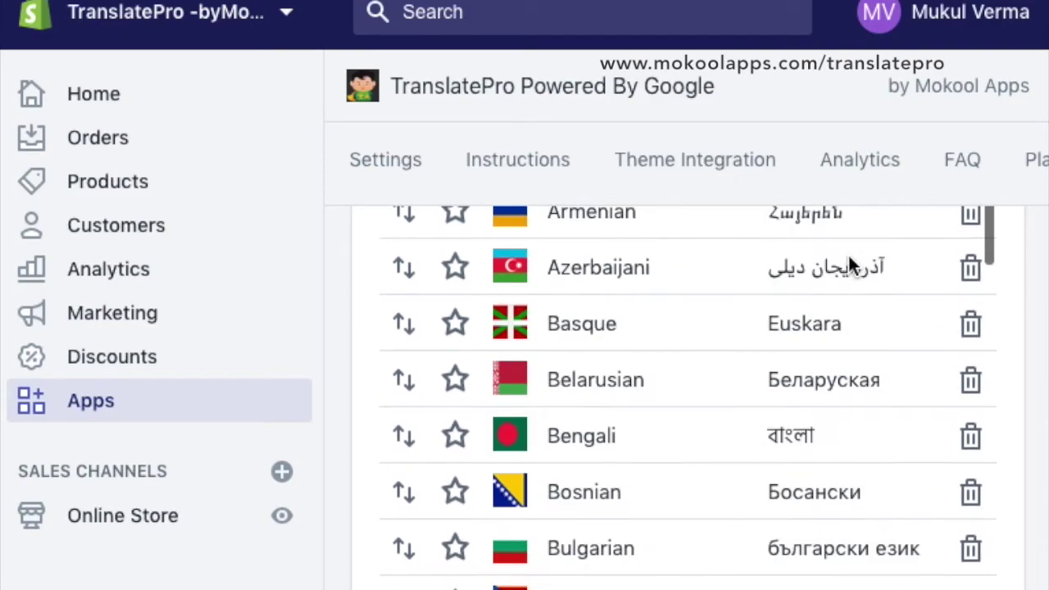
scroll(847, 252, up, 5)
drag(410, 234, 429, 459)
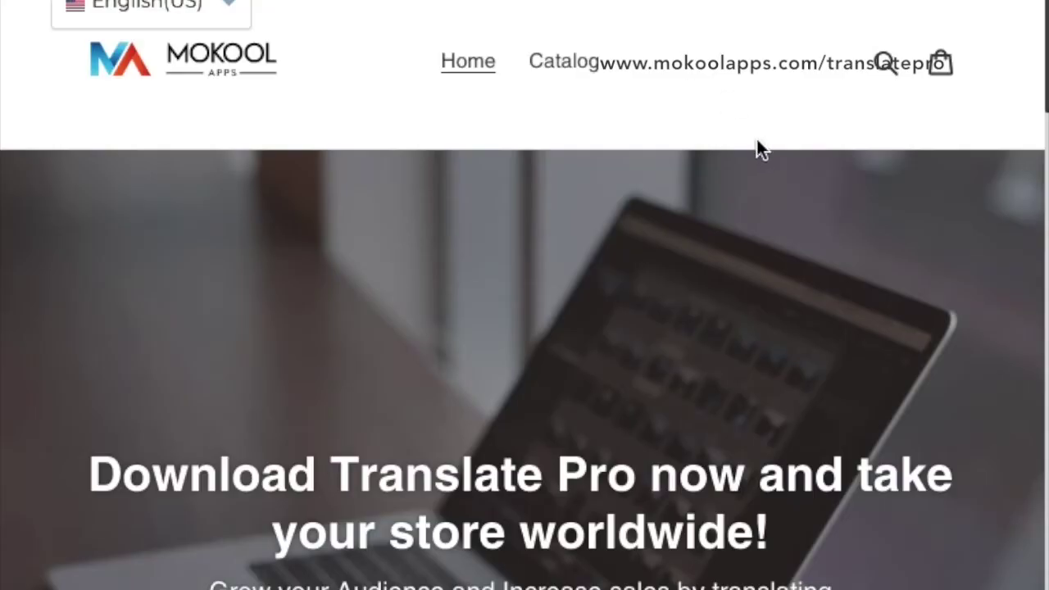
Browse the language menu on the storefront, and return to the TranslatePro settings to review the page from plan notice to analytics section.
click(202, 17)
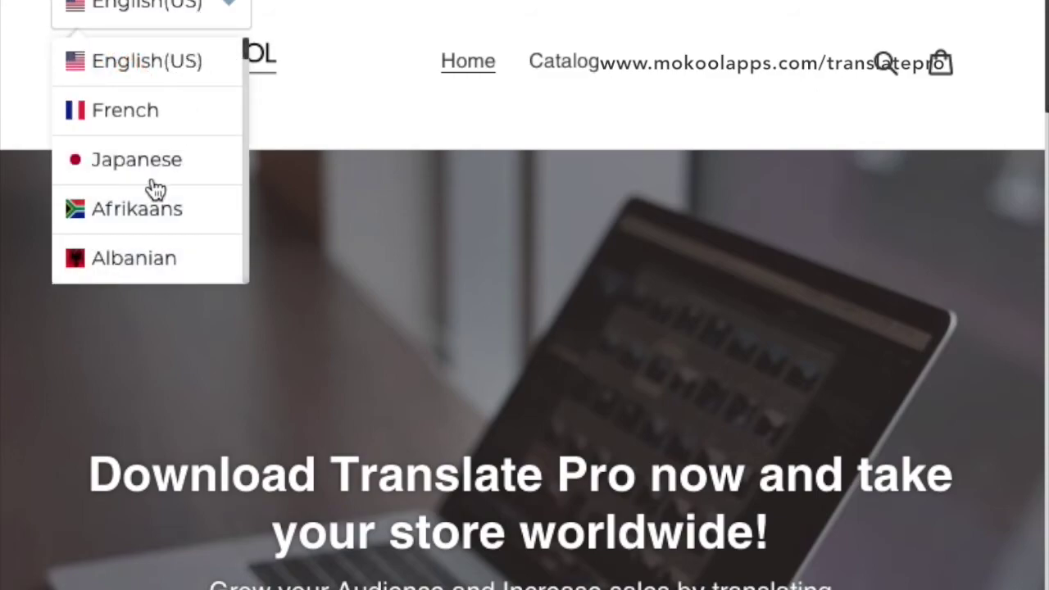
scroll(123, 179, down, 10)
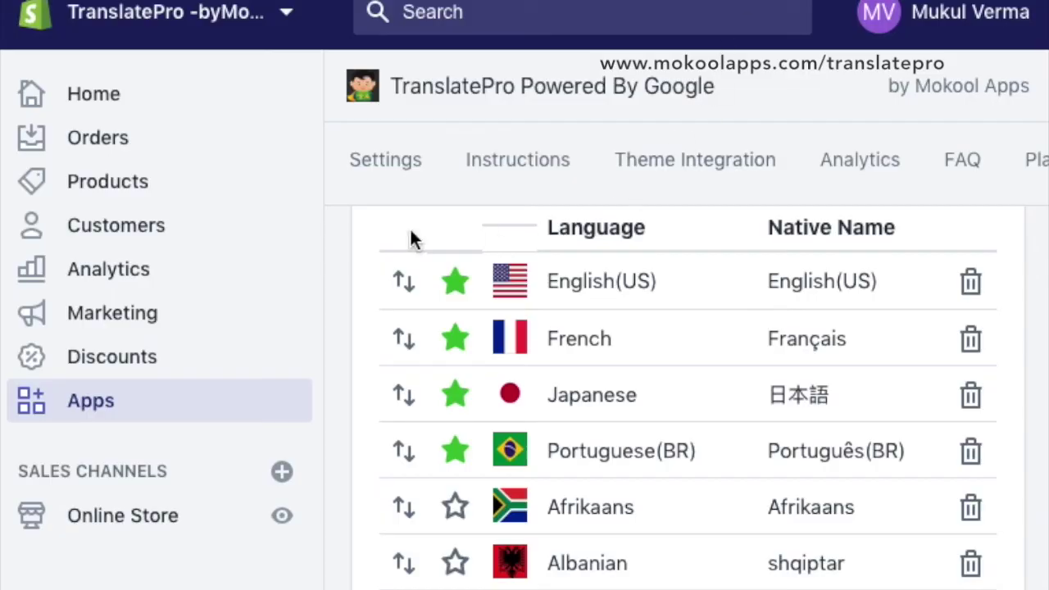
scroll(342, 233, down, 7)
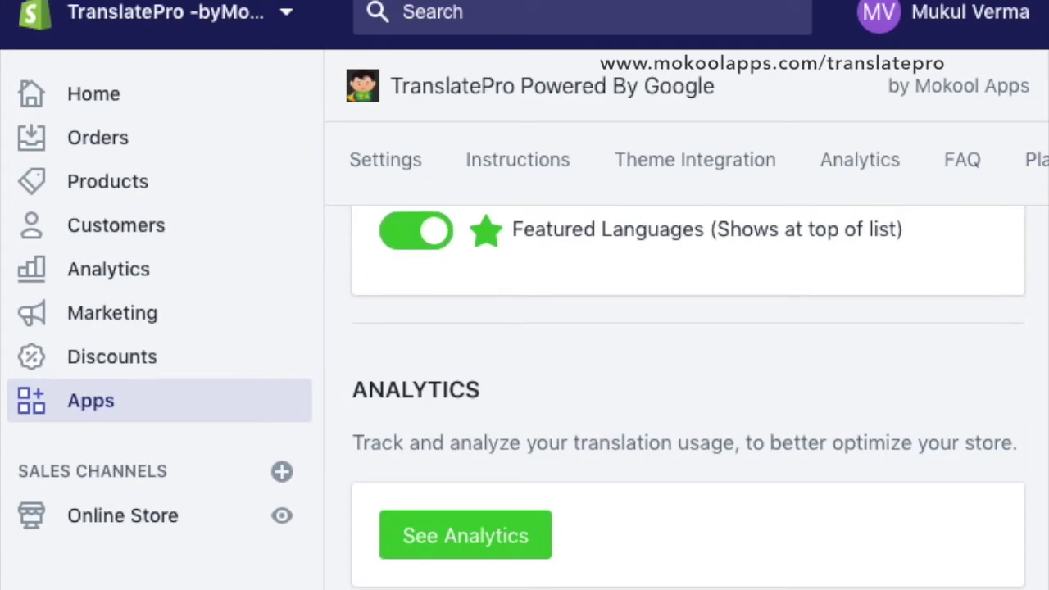
scroll(687, 397, up, 20)
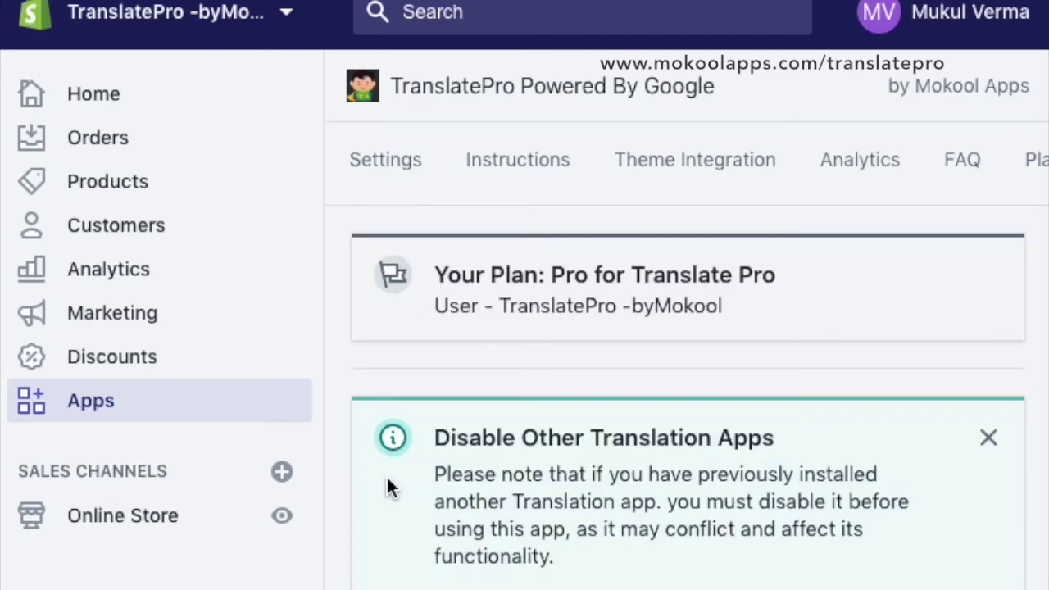
scroll(434, 371, down, 15)
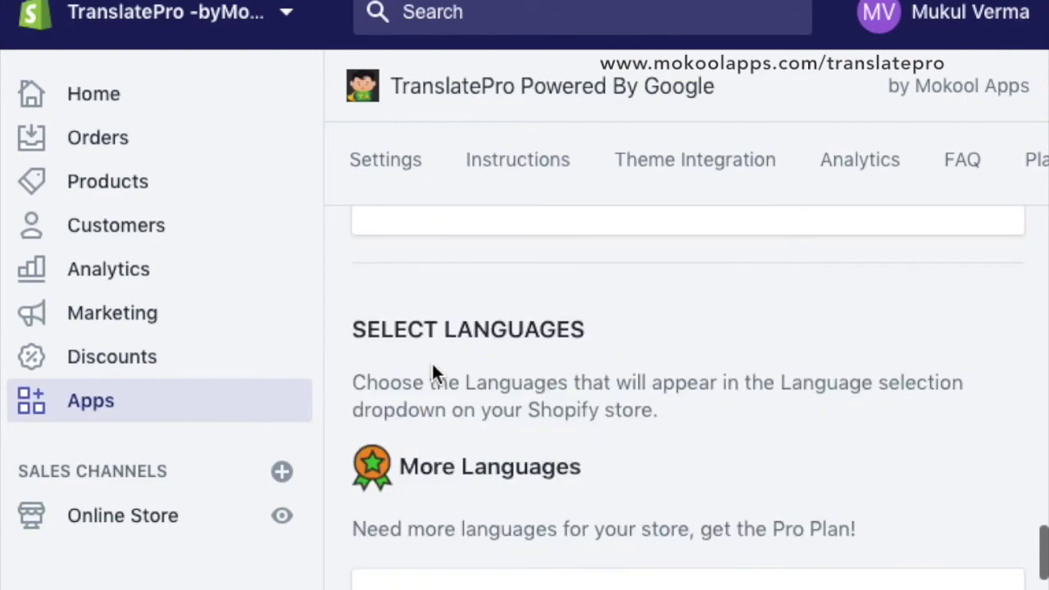
scroll(432, 372, up, 5)
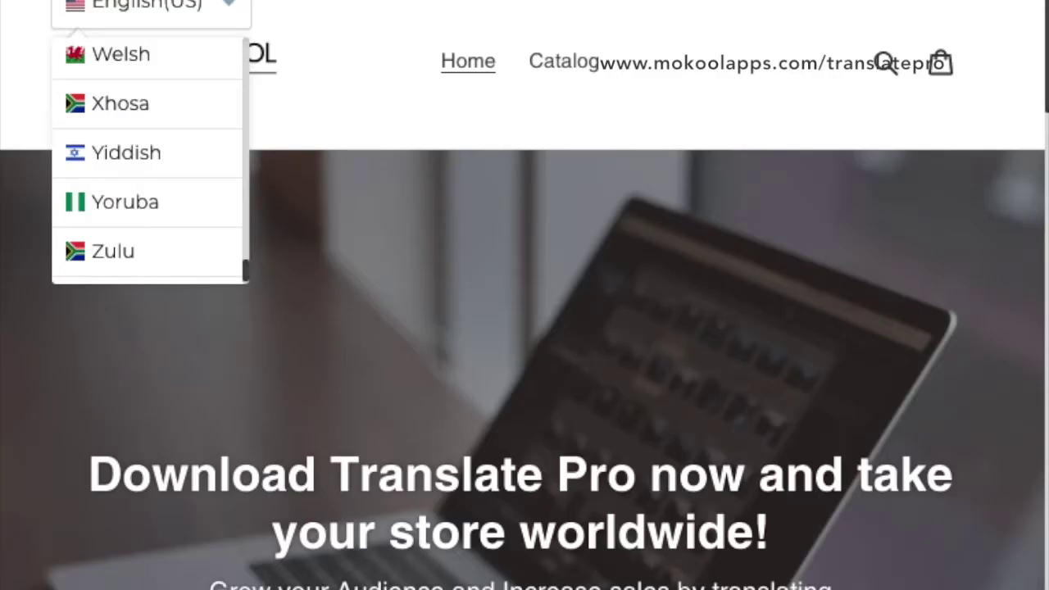
Reload the storefront and browse its language menu to check the menu's position, font style and featured languages.
scroll(181, 218, up, 15)
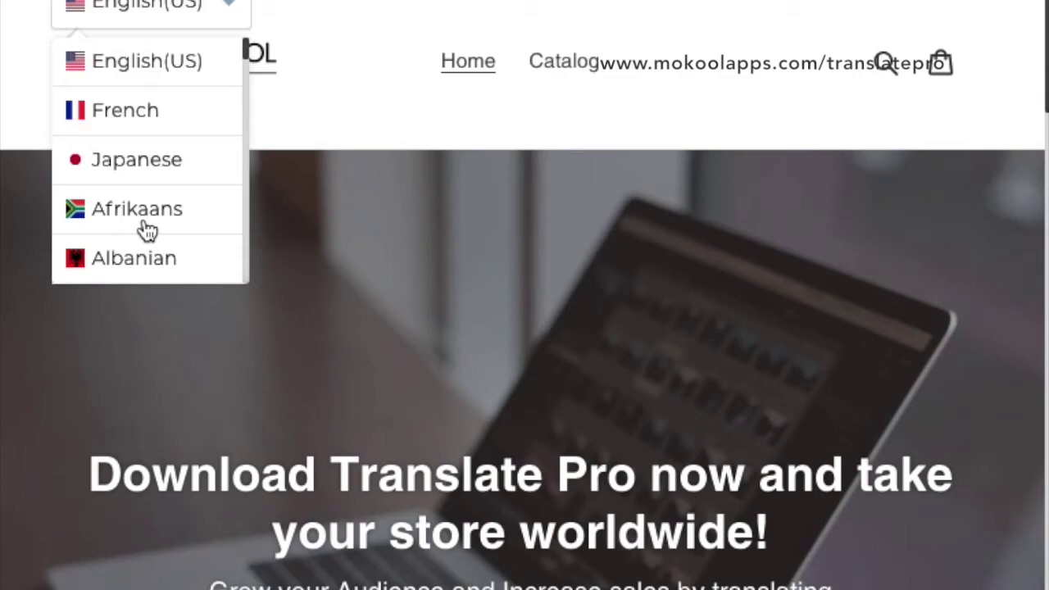
click(103, 69)
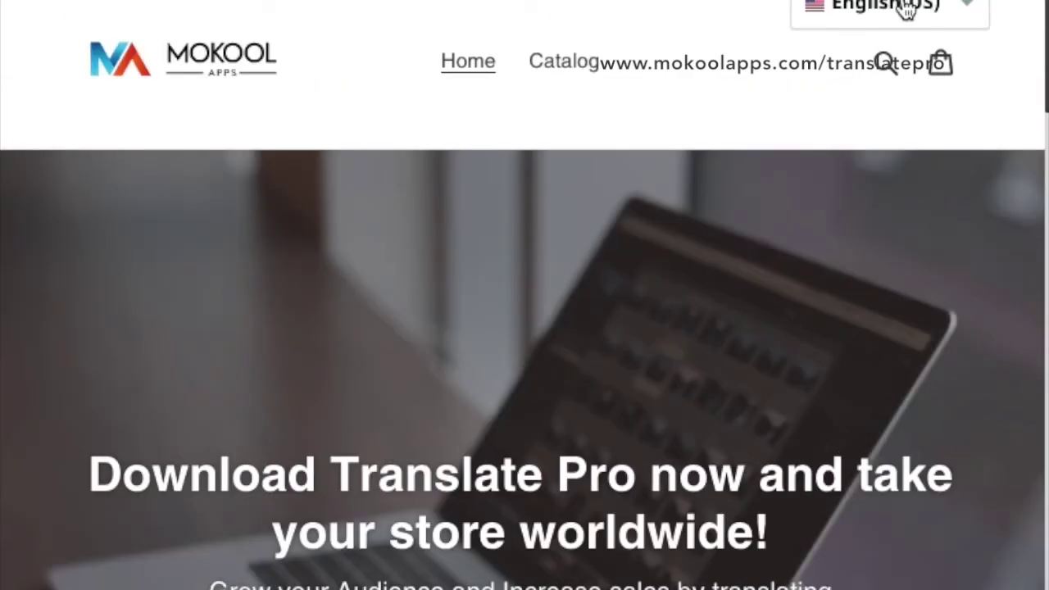
click(878, 29)
scroll(885, 152, down, 3)
scroll(886, 159, down, 2)
scroll(888, 162, up, 4)
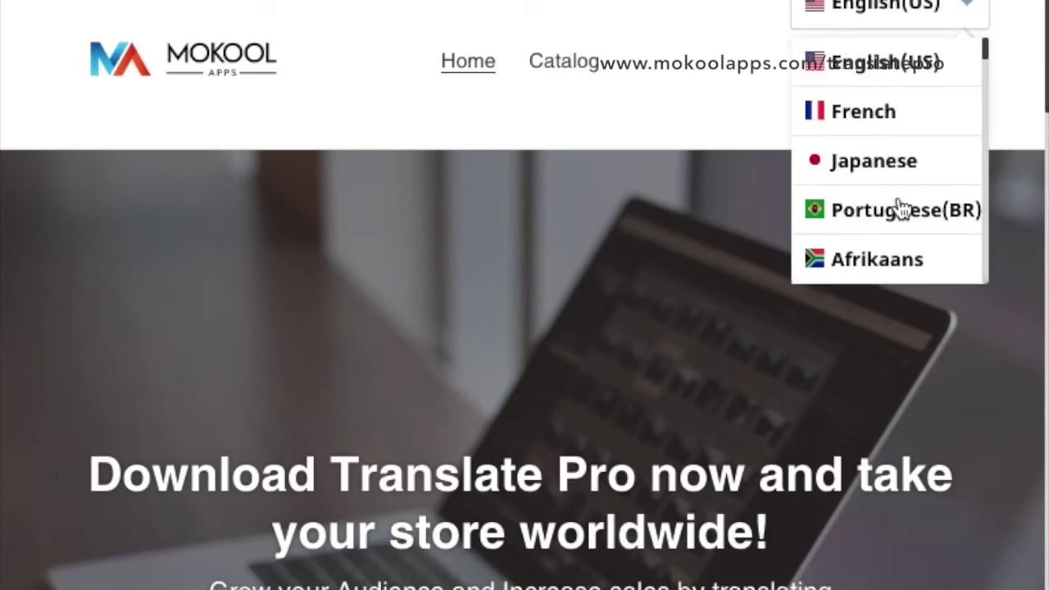
Return to the TranslatePro settings and look over the languages list and the design settings.
click(684, 46)
scroll(741, 151, down, 5)
scroll(739, 164, up, 5)
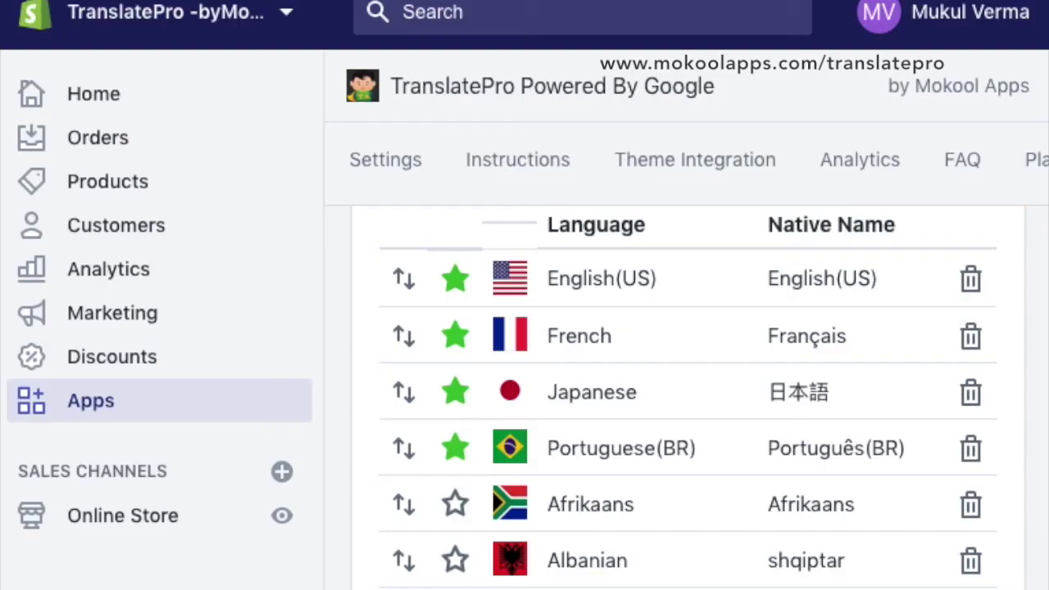
scroll(346, 462, down, 10)
scroll(348, 468, up, 15)
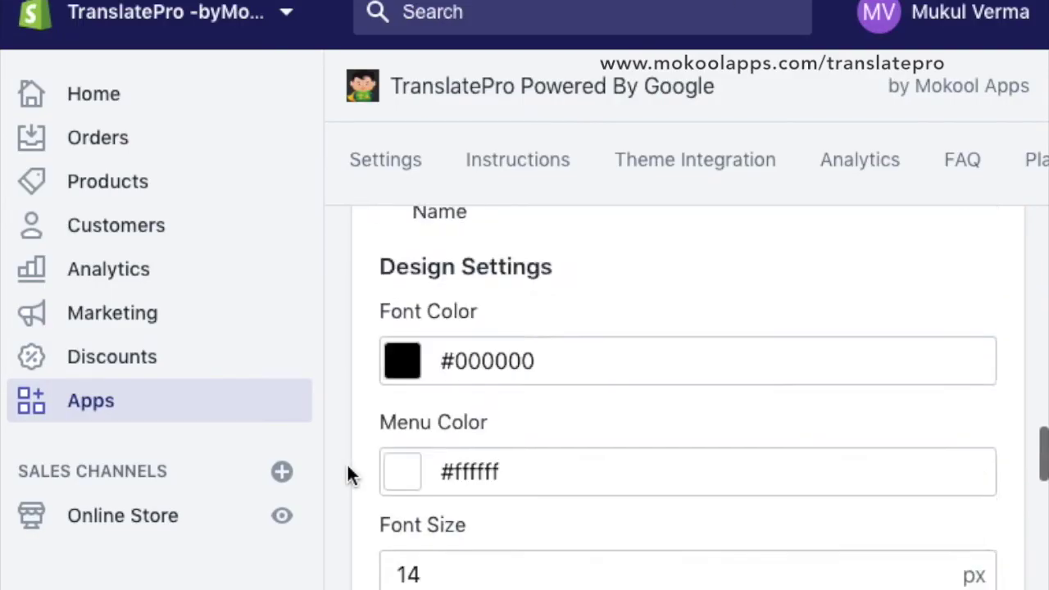